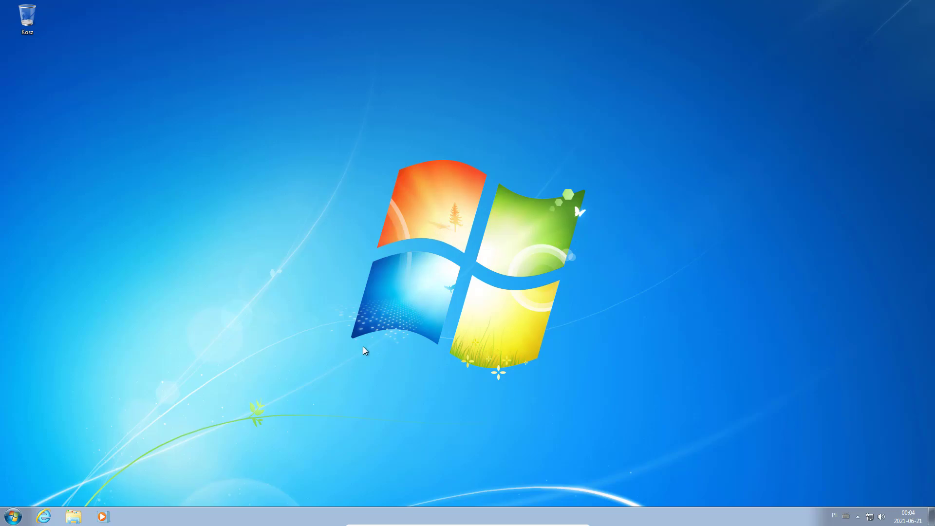
# - Mount the disc image "plik na win x64.iso" in the Windows 7 virtual machine's optical drive and save the storage settings
pyautogui.press('Control_R+f')
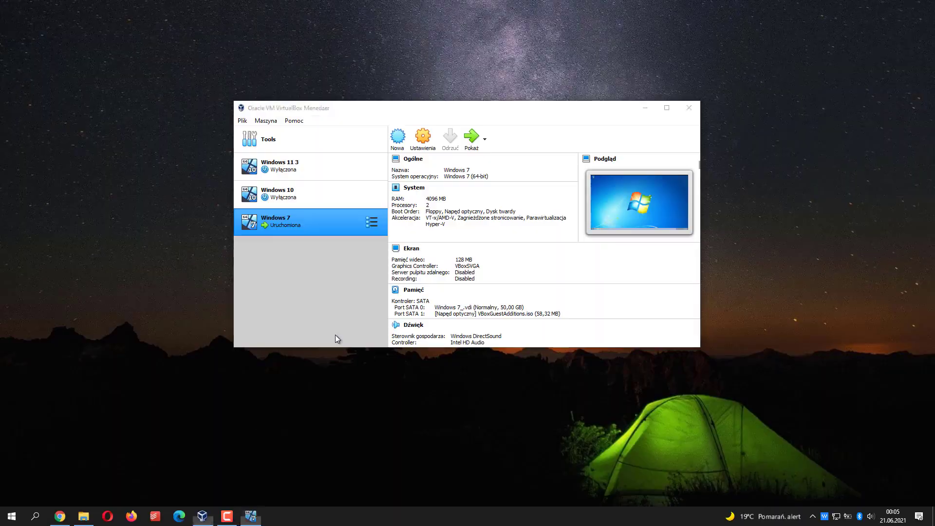
pyautogui.click(205, 522)
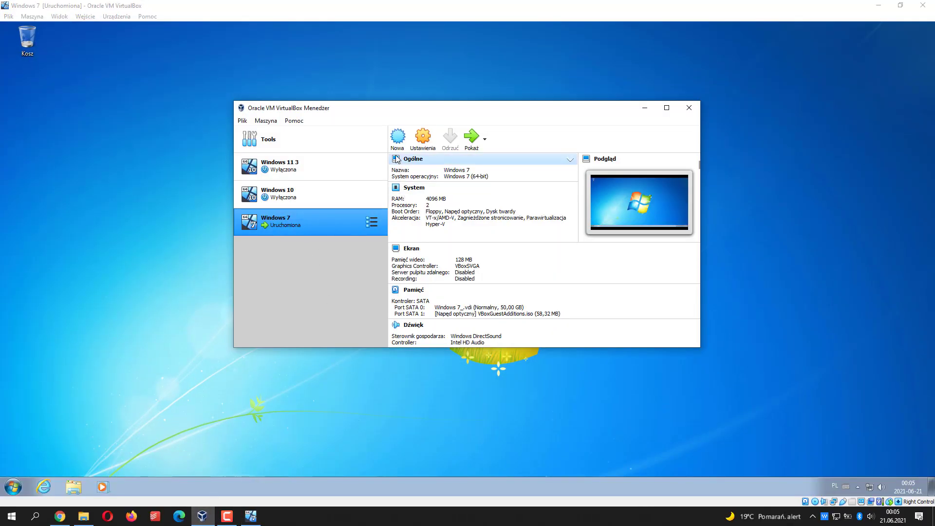
pyautogui.click(423, 140)
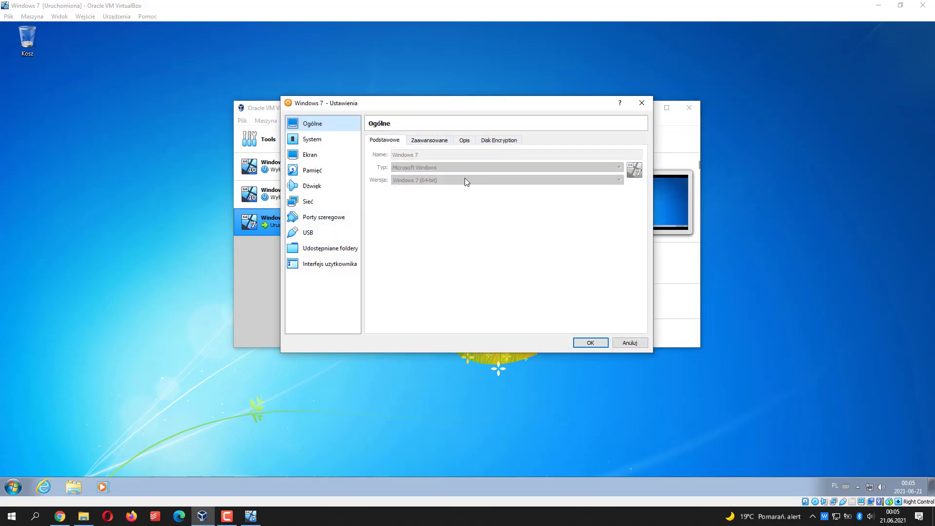
pyautogui.click(338, 175)
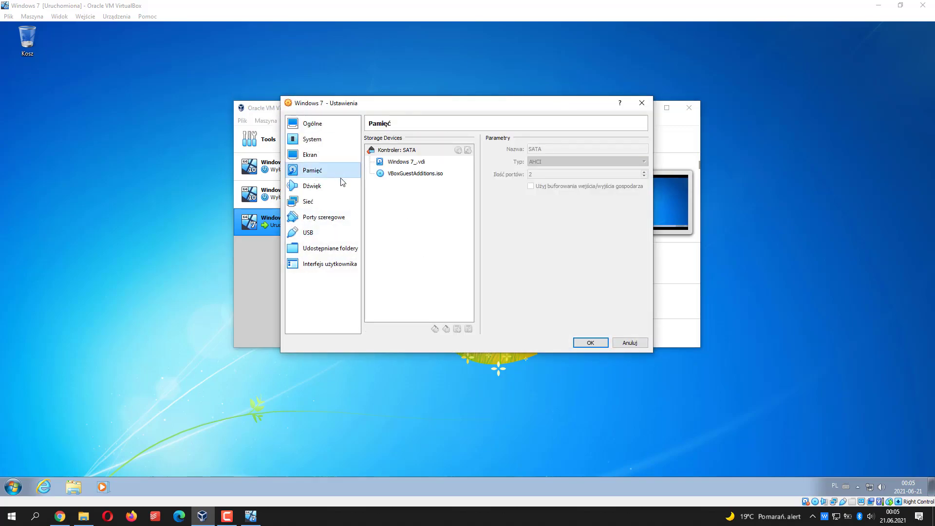
pyautogui.click(407, 175)
pyautogui.click(643, 149)
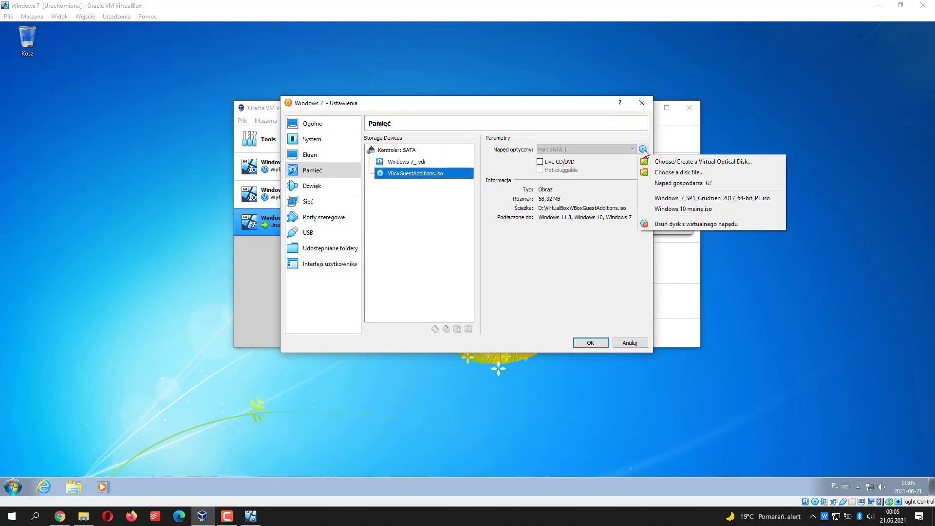
pyautogui.click(724, 171)
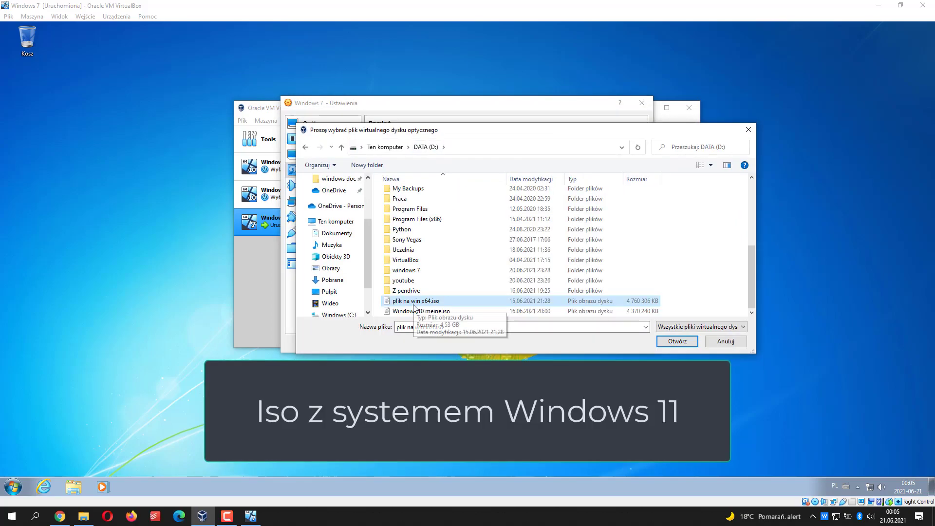
pyautogui.press('Up')
pyautogui.click(677, 341)
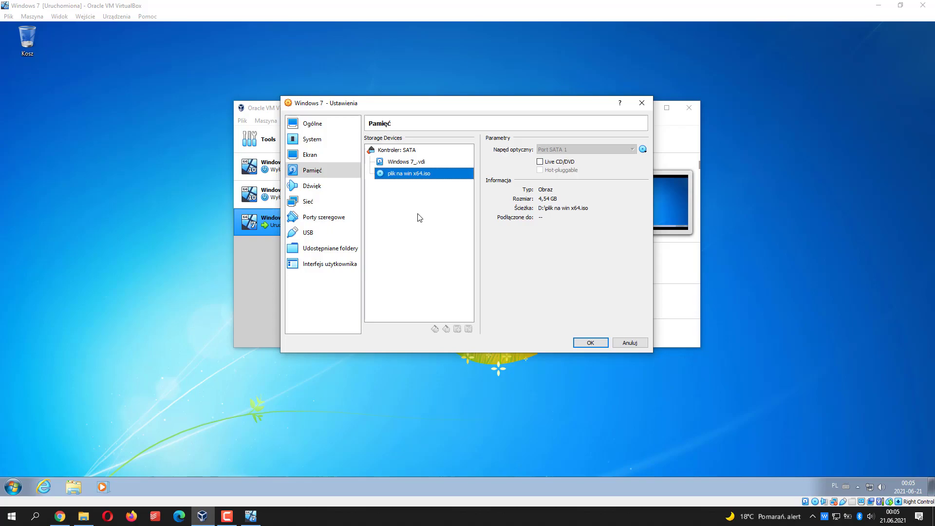
pyautogui.click(591, 343)
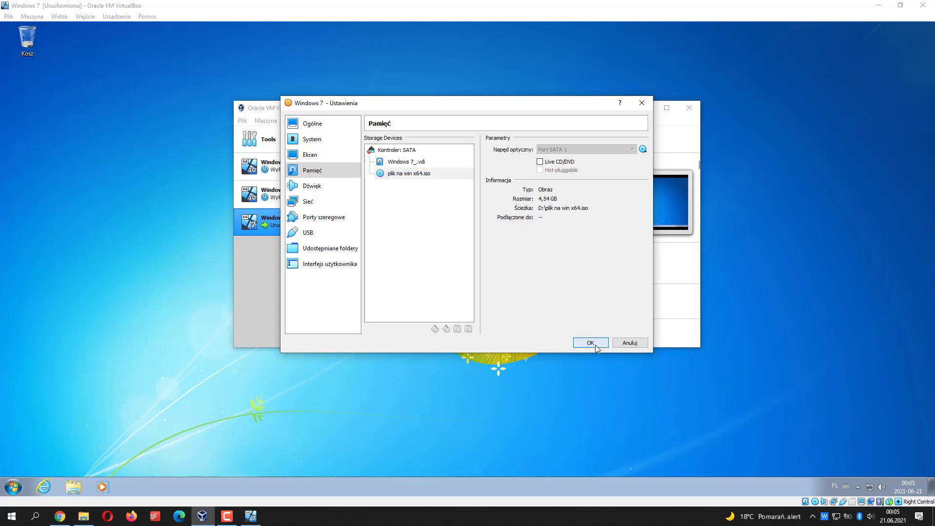
# - Run the setup application from the CD drive (D:) in the Windows 7 guest and minimize the file window
pyautogui.click(73, 487)
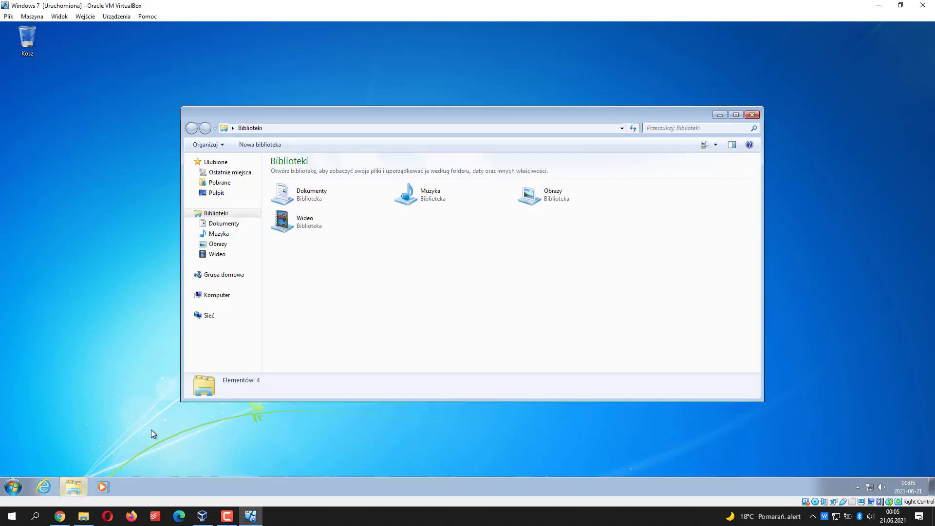
pyautogui.click(217, 298)
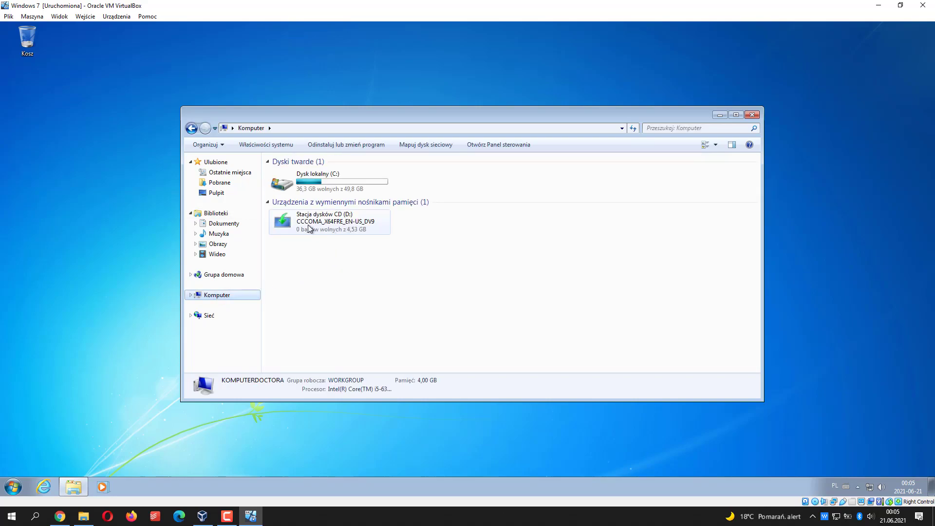
pyautogui.click(349, 269)
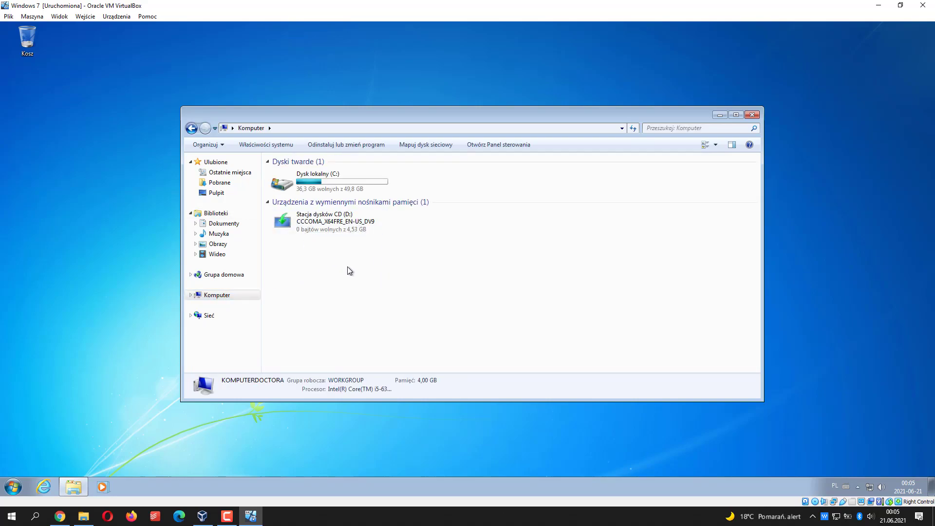
pyautogui.doubleClick(327, 219)
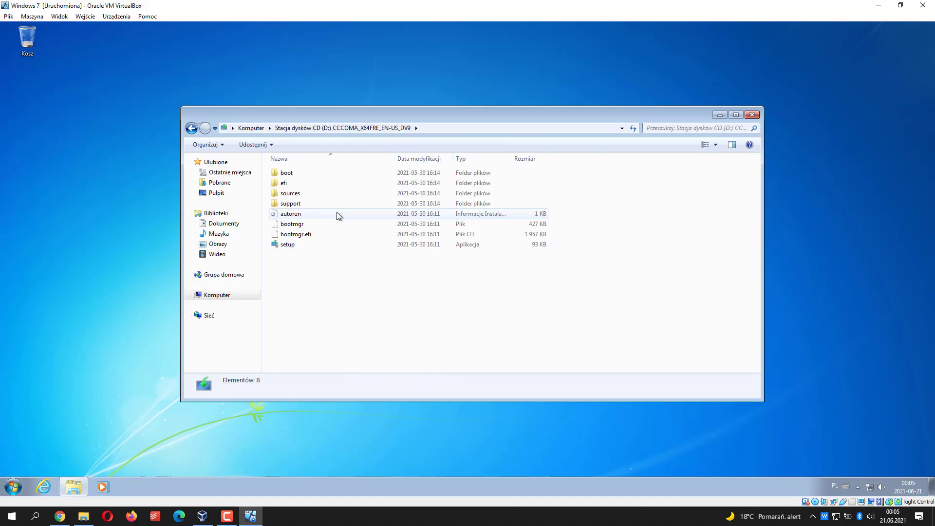
pyautogui.doubleClick(308, 245)
pyautogui.click(515, 280)
pyautogui.click(719, 115)
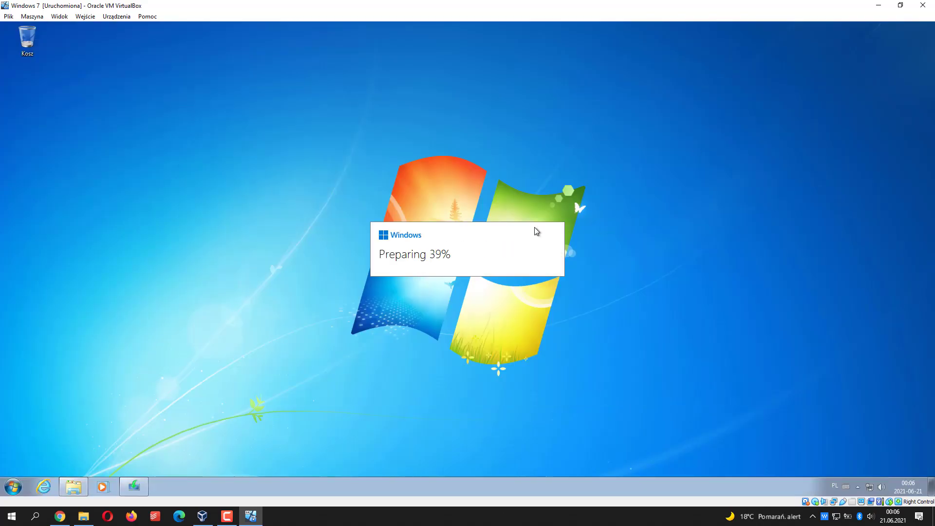
# - Show the guest full screen and set Windows 11 Setup's update download option to "Not right now"
pyautogui.press('Control_R+f')
pyautogui.click(388, 199)
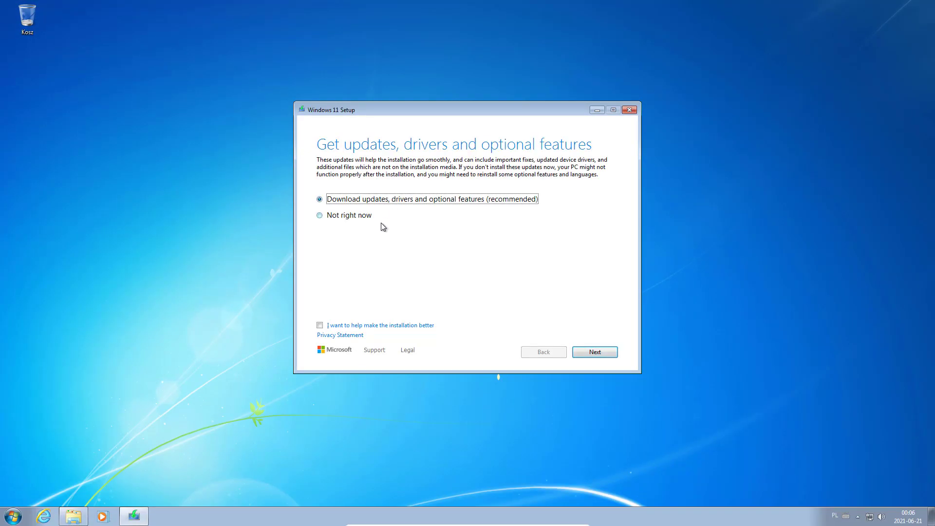
pyautogui.click(349, 215)
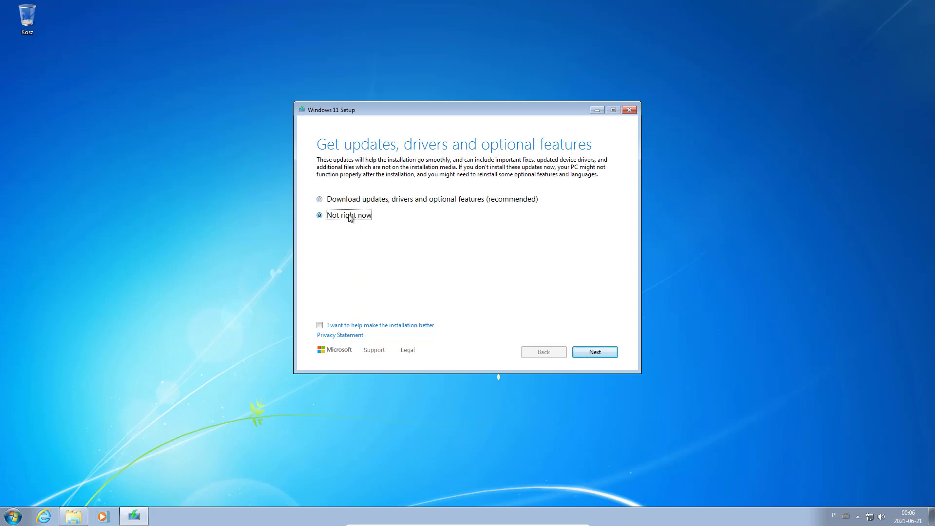
pyautogui.click(595, 353)
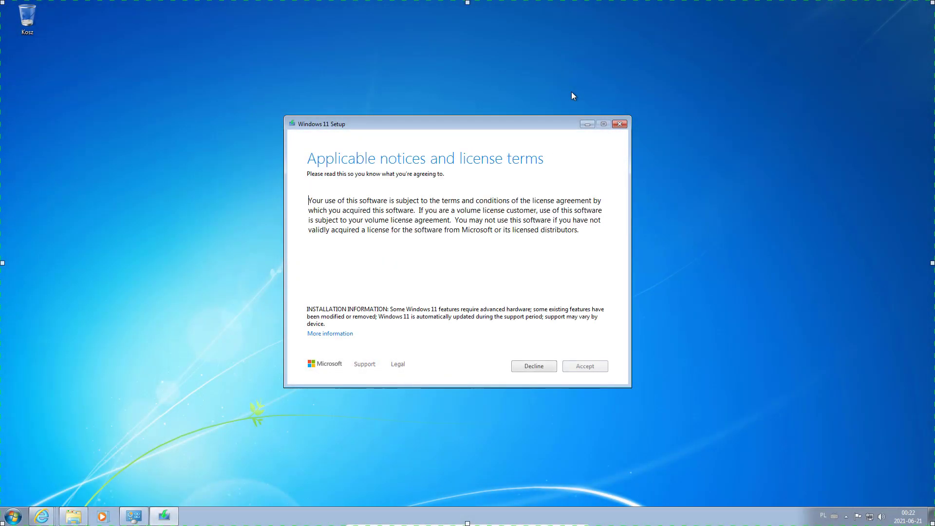
# - Accept the applicable notices and license terms in Windows 11 Setup
pyautogui.moveTo(463, 121); pyautogui.dragTo(457, 118)
pyautogui.click(570, 361)
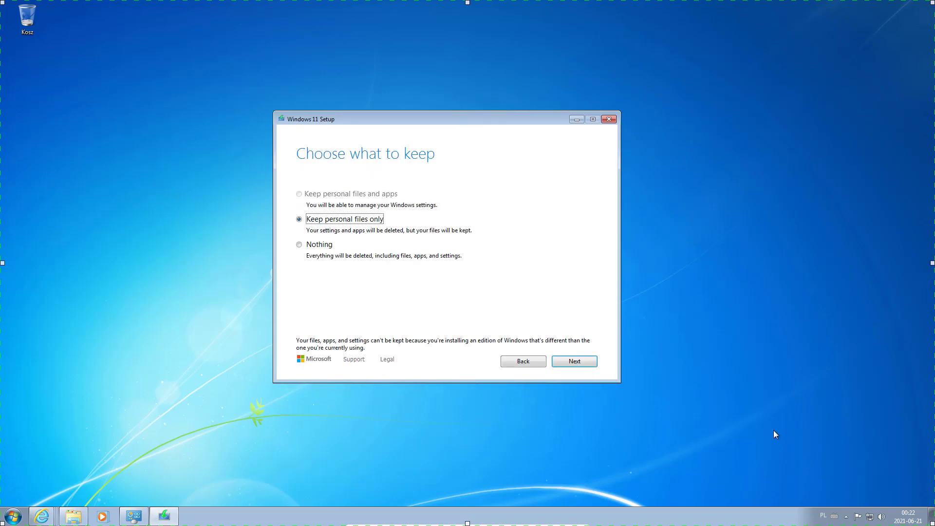
# - Disconnect the virtual machine's network and continue the setup with "Keep personal files only"
pyautogui.rightClick(870, 517)
pyautogui.click(863, 502)
pyautogui.click(574, 361)
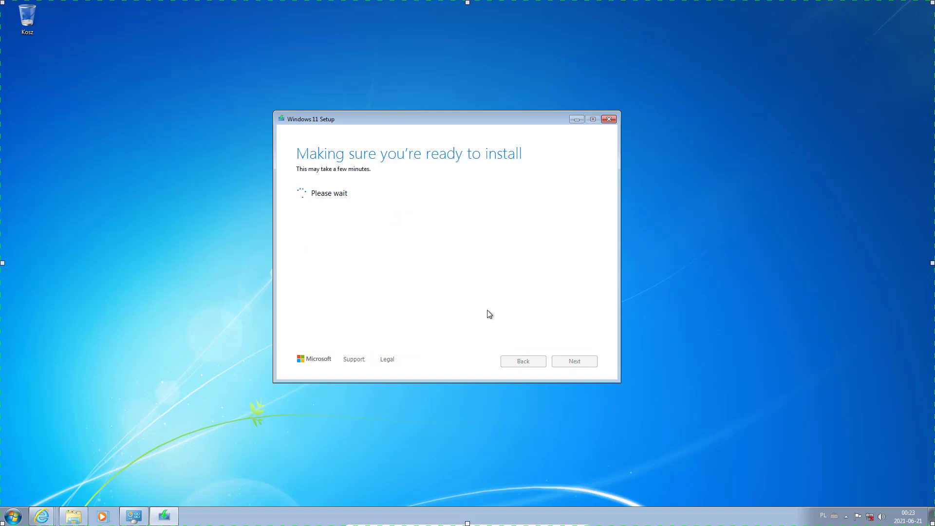
# - Acknowledge the display language change and start the Windows 11 Pro installation
pyautogui.moveTo(448, 119); pyautogui.dragTo(442, 117)
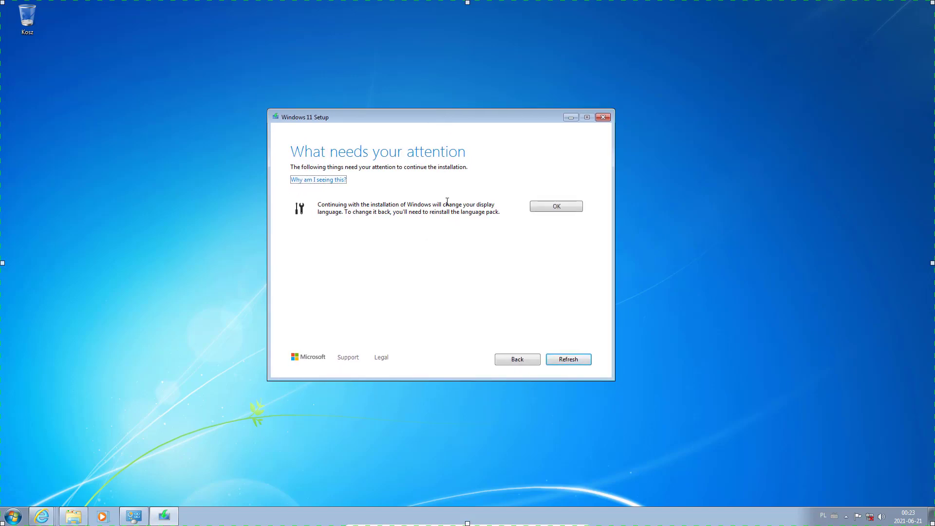
pyautogui.click(559, 206)
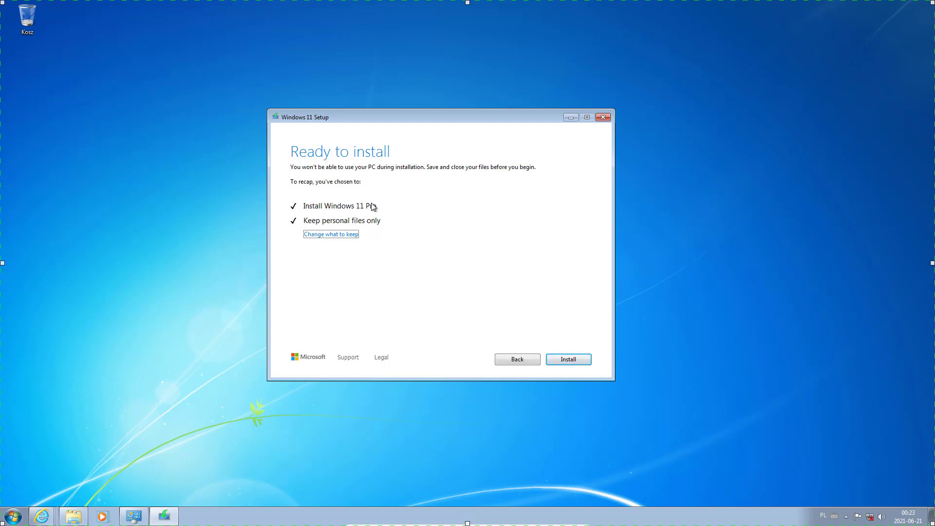
pyautogui.click(571, 363)
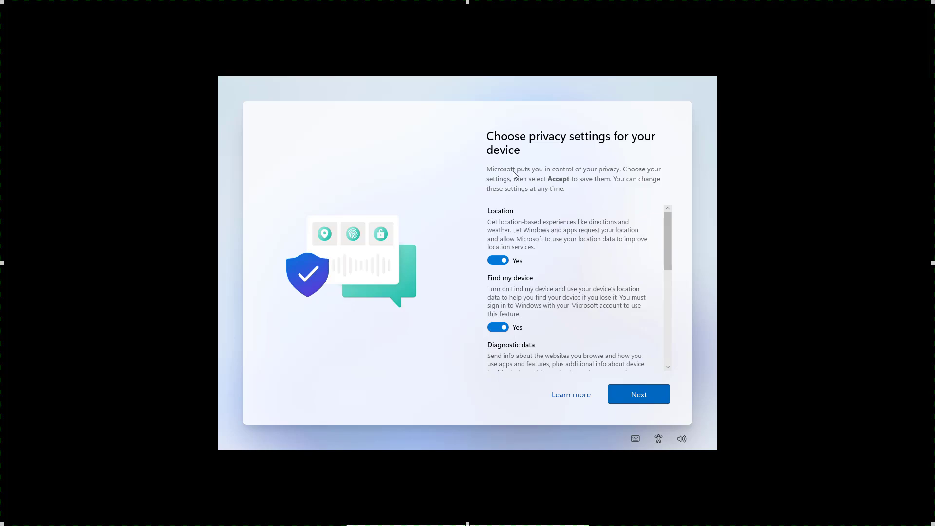
# - Turn off location, Find my device, inking & typing, tailored experiences and advertising ID, limit diagnostic data to required only, and submit the privacy settings
pyautogui.click(498, 261)
pyautogui.click(498, 317)
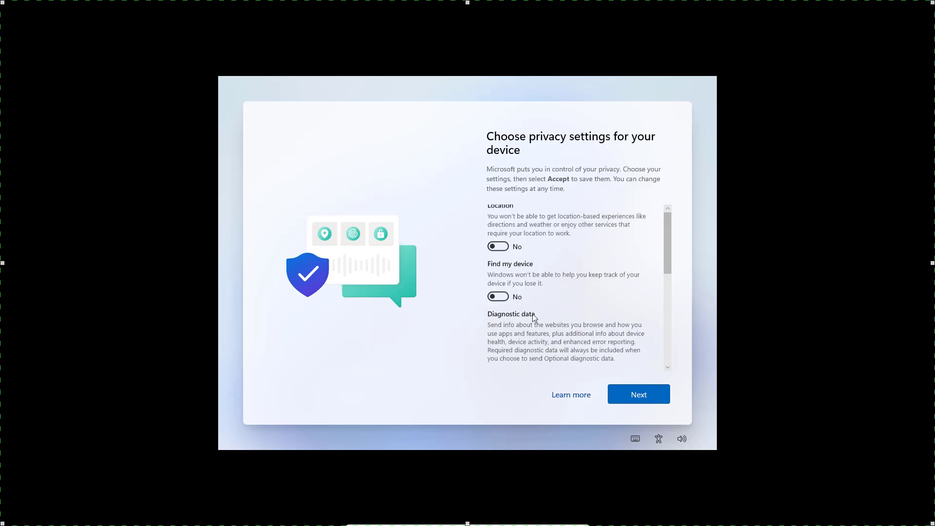
pyautogui.scroll(-2, 528, 313)
pyautogui.click(500, 298)
pyautogui.scroll(-3, 502, 292)
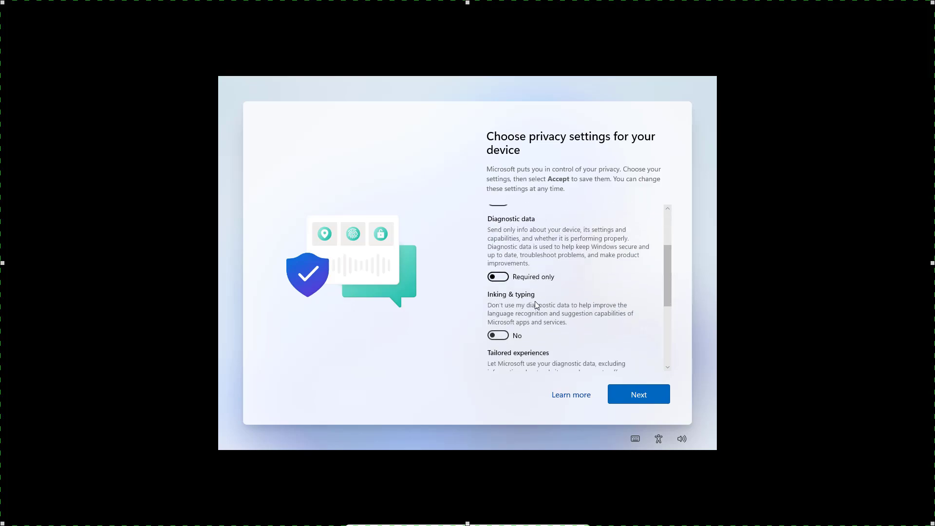
pyautogui.click(502, 338)
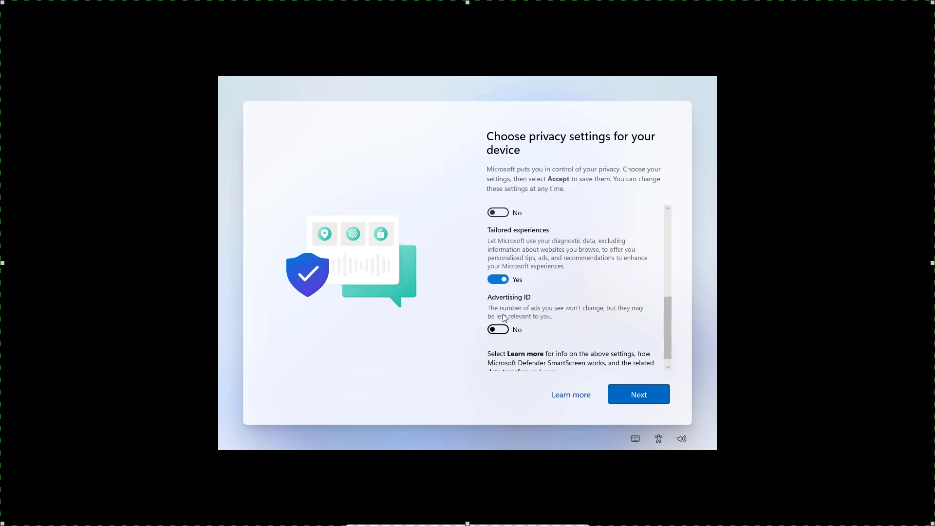
pyautogui.click(499, 279)
pyautogui.click(639, 393)
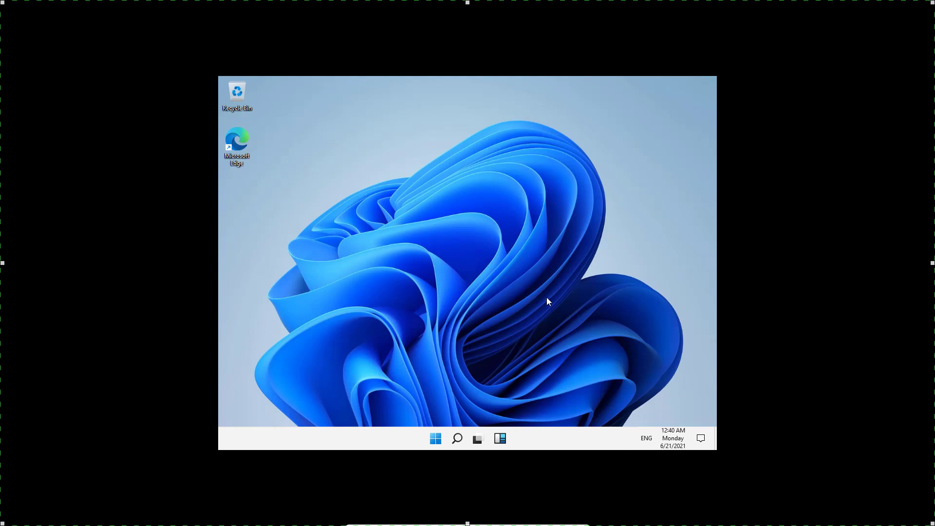
# - Look at the new Start menu and dismiss the display driver notification
pyautogui.press('super')
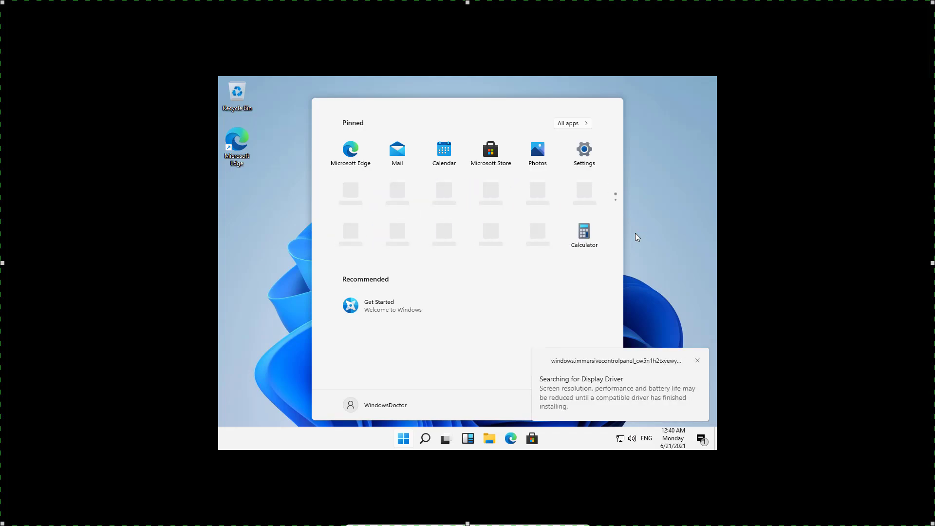
pyautogui.click(698, 361)
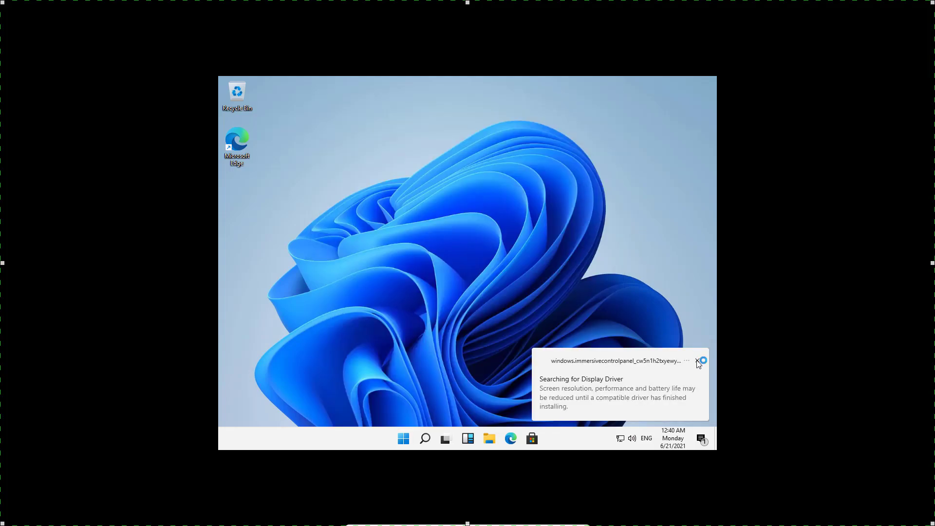
pyautogui.click(609, 439)
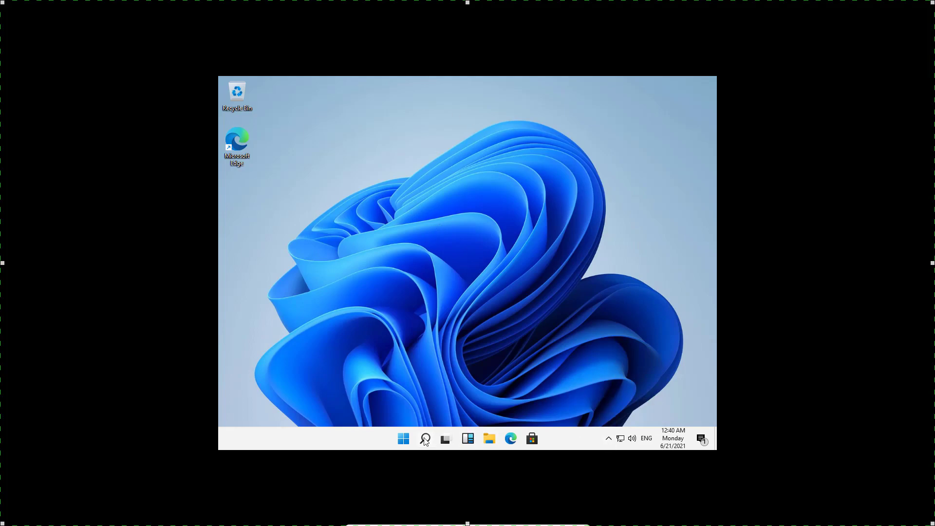
# - Search for "zip" and open 7-Zip File Manager to check that it still runs, closing it again
pyautogui.click(425, 439)
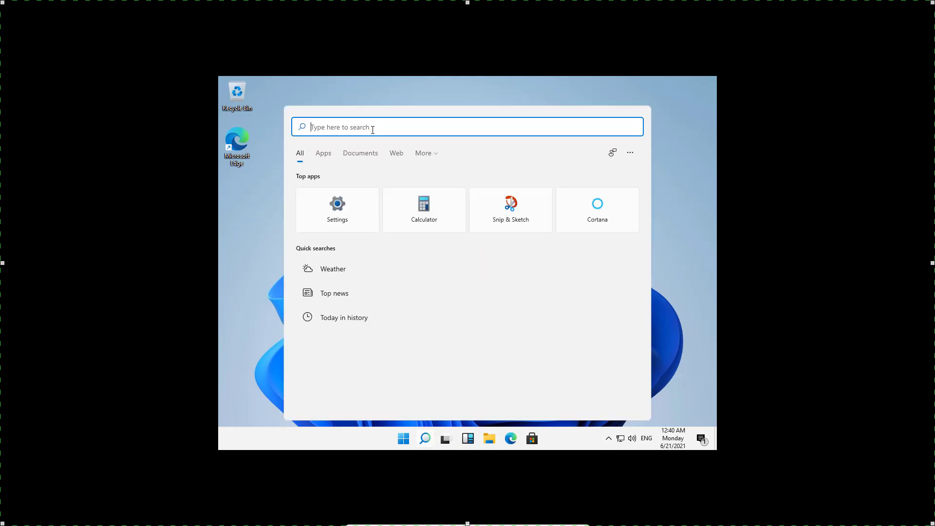
pyautogui.write('zi[')
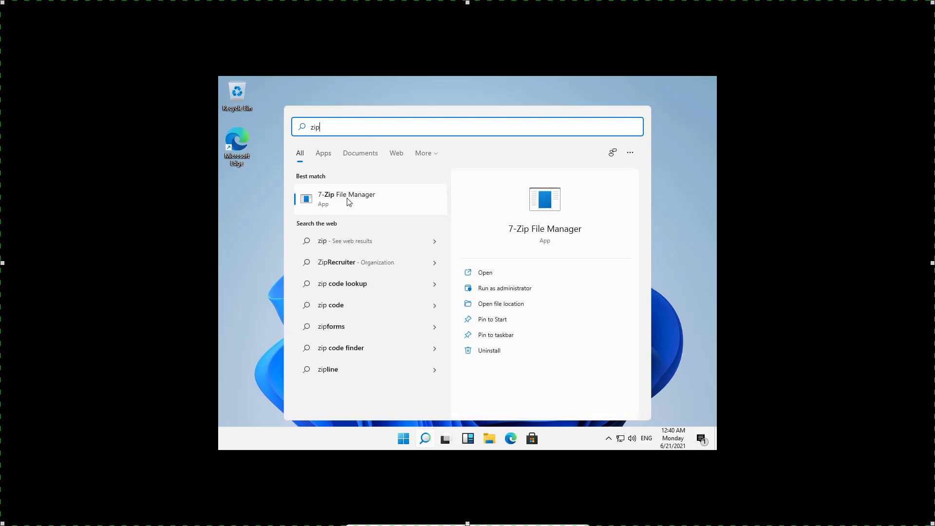
pyautogui.click(348, 197)
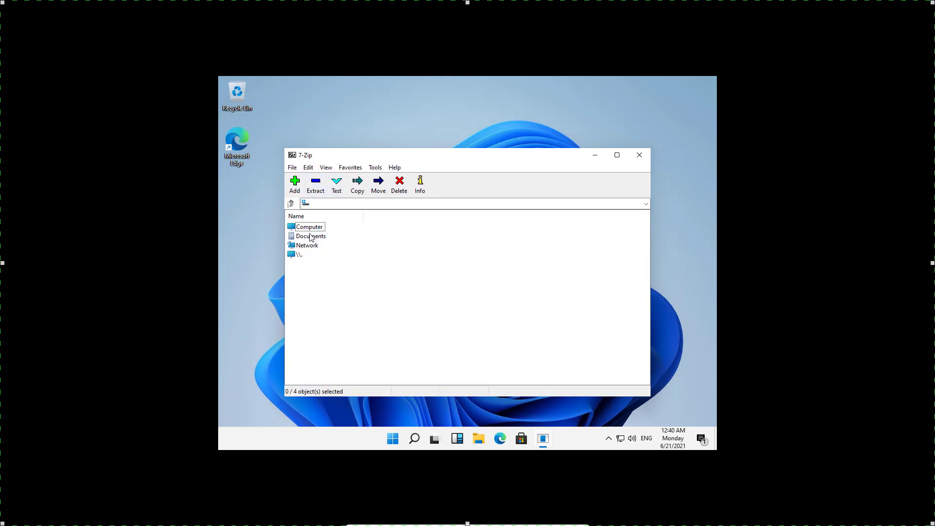
pyautogui.click(307, 167)
pyautogui.click(305, 170)
pyautogui.click(639, 155)
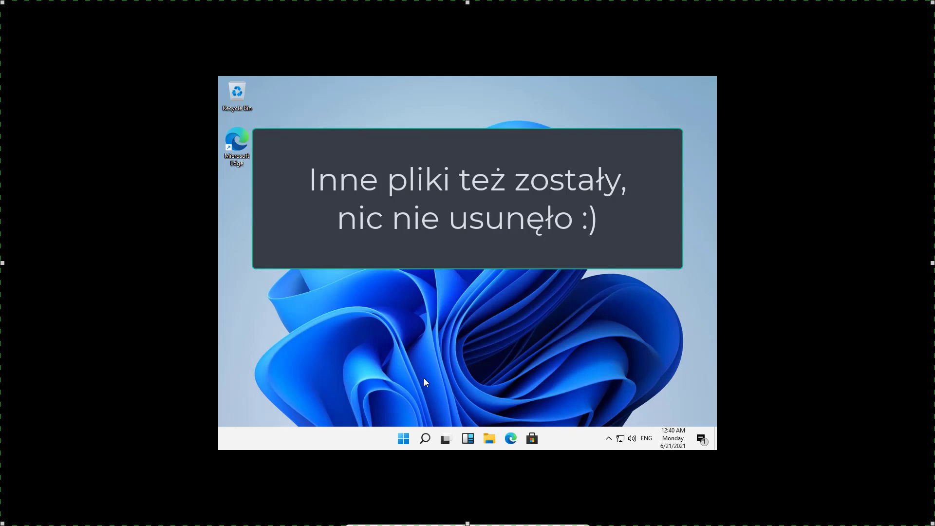
# - Run winver to check the installed Windows version, and close the About Windows dialog
pyautogui.press('super+r')
pyautogui.write('winver')
pyautogui.press('Return')
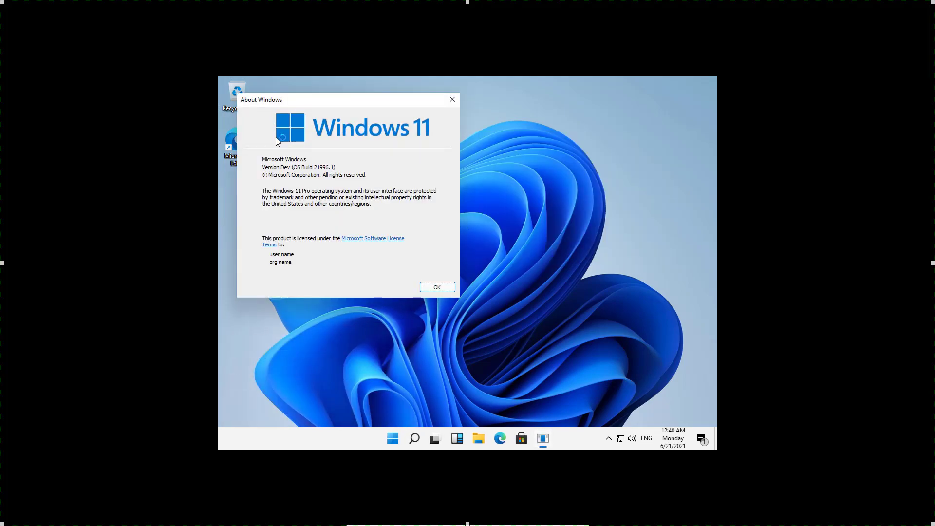
pyautogui.click(453, 101)
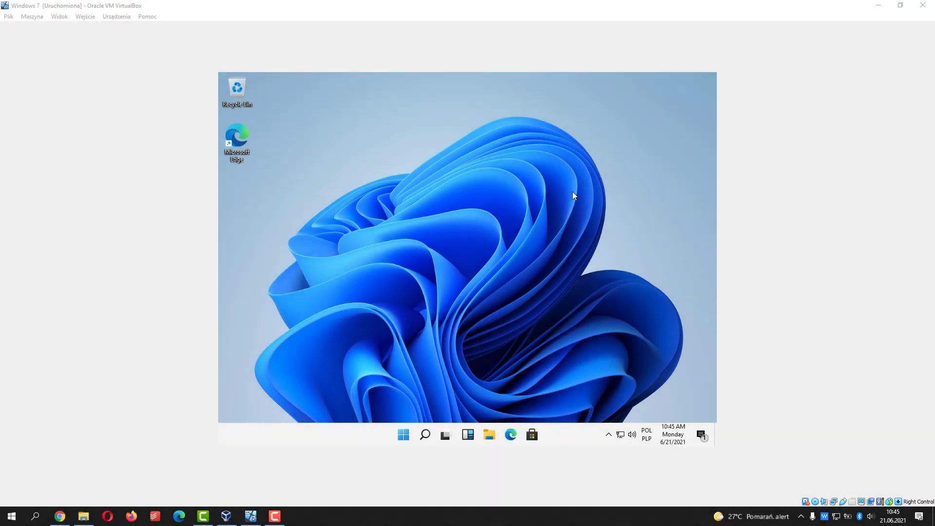
# - Look at the Start menu and the File Explorer window in the upgraded system, closing both again
pyautogui.click(403, 435)
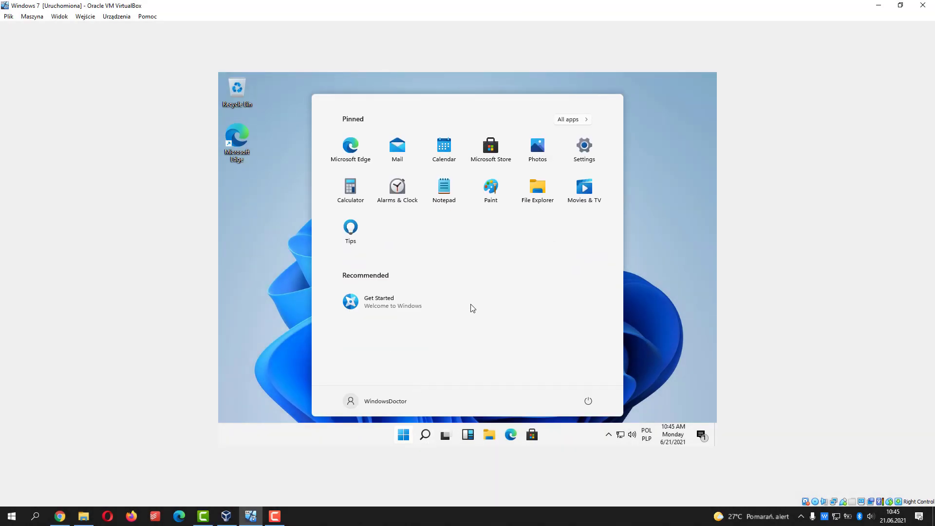
pyautogui.click(666, 169)
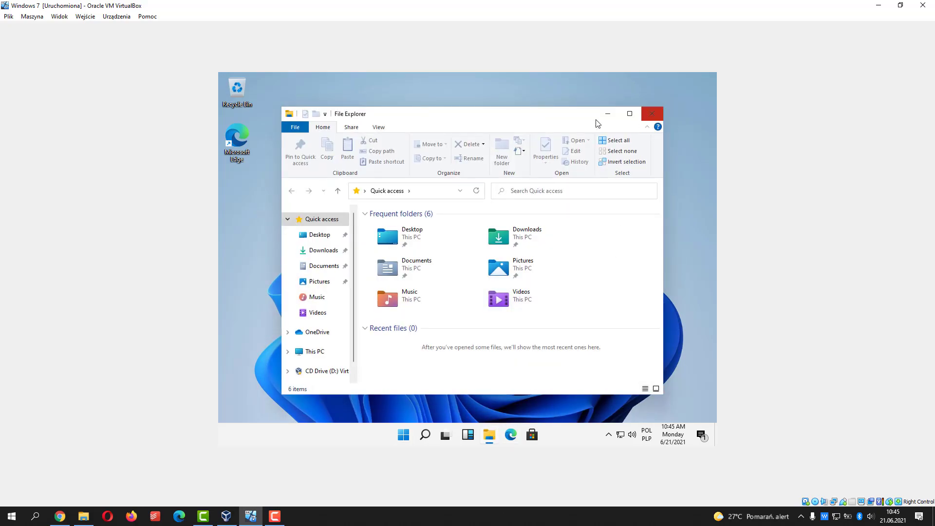
pyautogui.moveTo(472, 115); pyautogui.dragTo(466, 115)
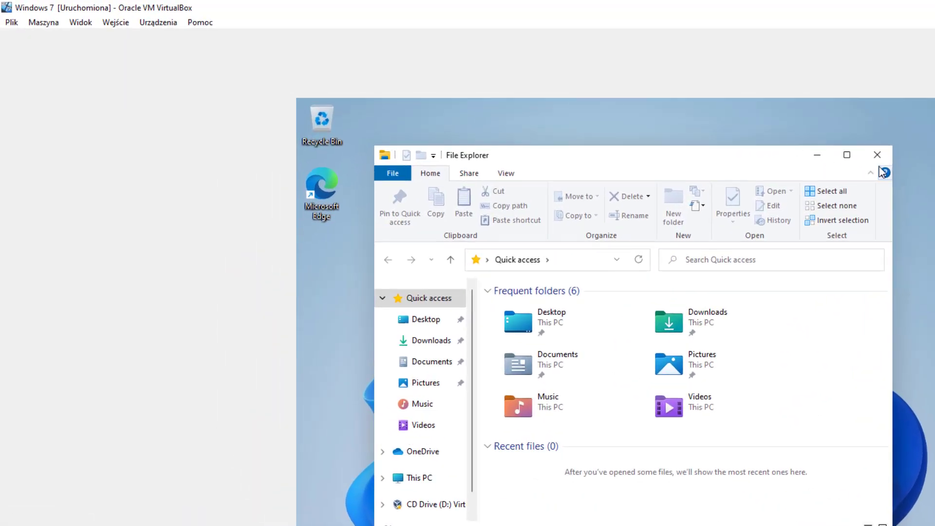
pyautogui.click(647, 115)
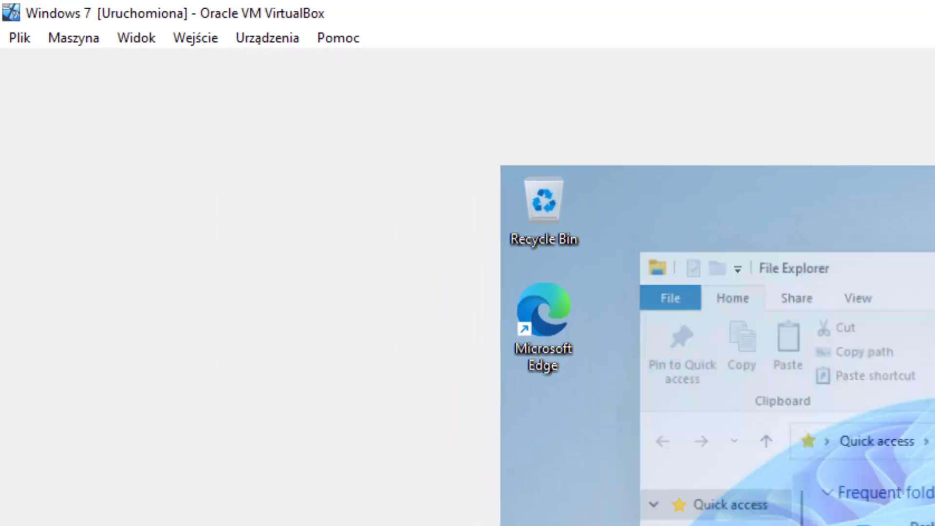
# - Insert the VirtualBox Guest Additions disc image into the virtual machine and open CD Drive (D:) in File Explorer
pyautogui.click(262, 39)
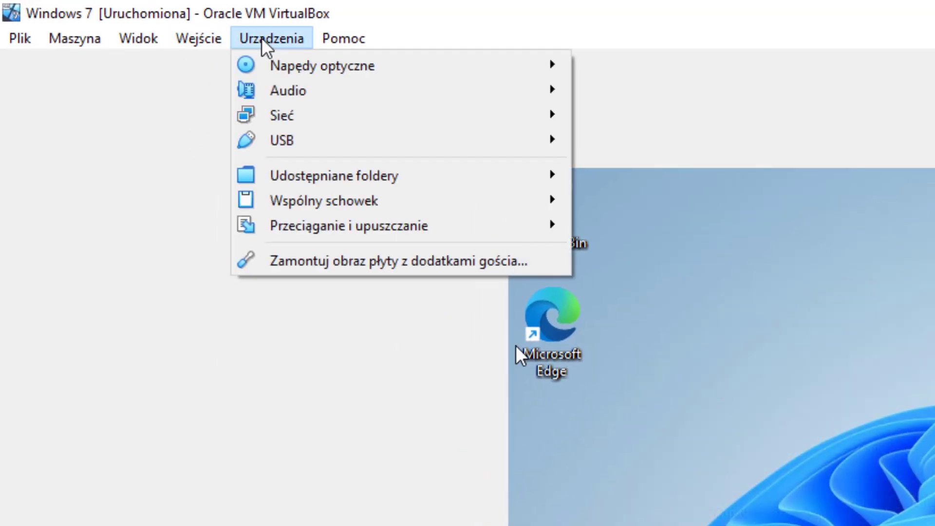
pyautogui.click(403, 265)
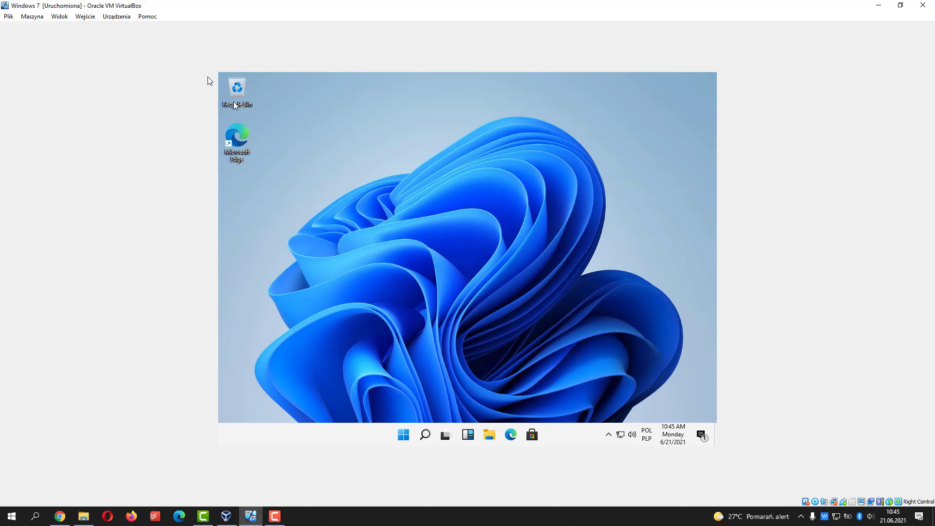
pyautogui.click(489, 436)
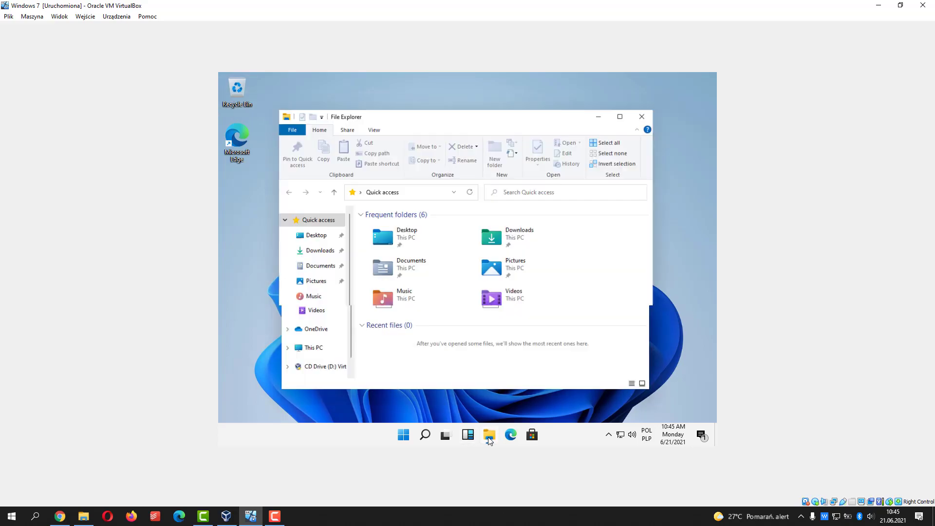
pyautogui.click(306, 372)
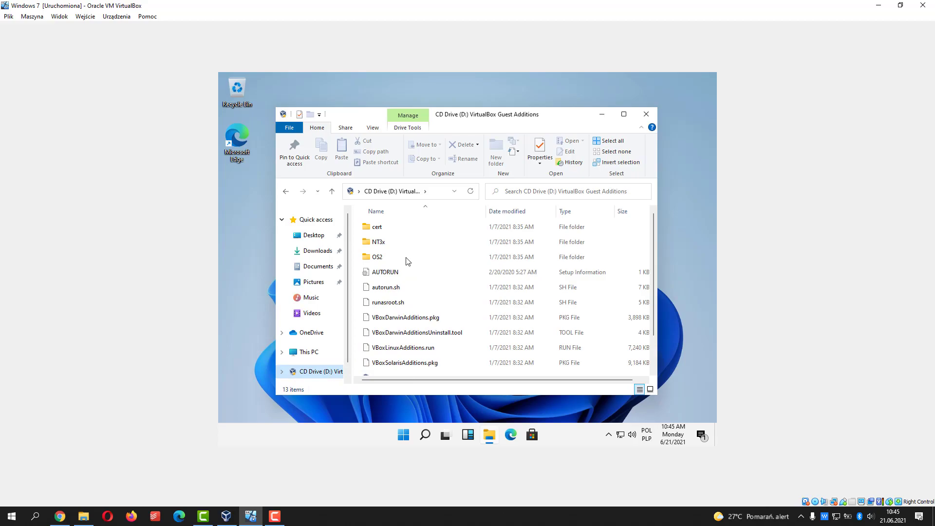
pyautogui.click(308, 352)
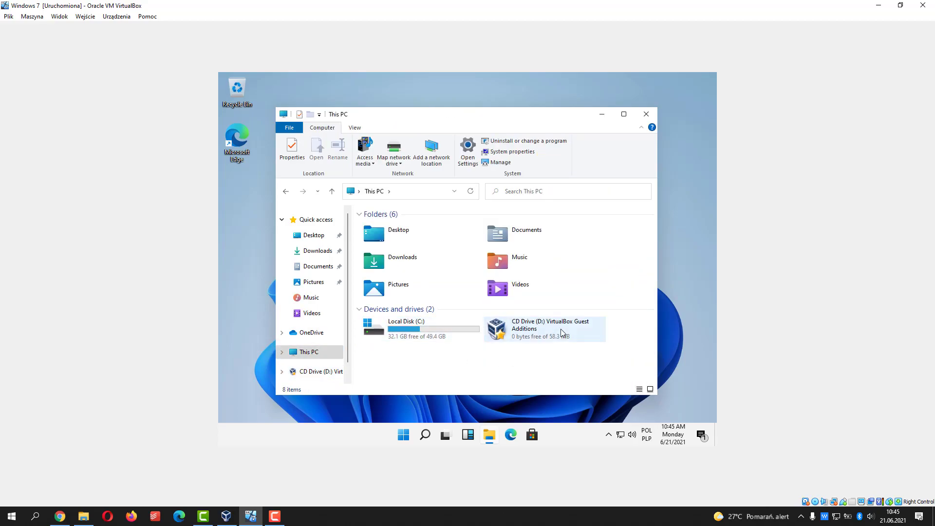
pyautogui.doubleClick(544, 329)
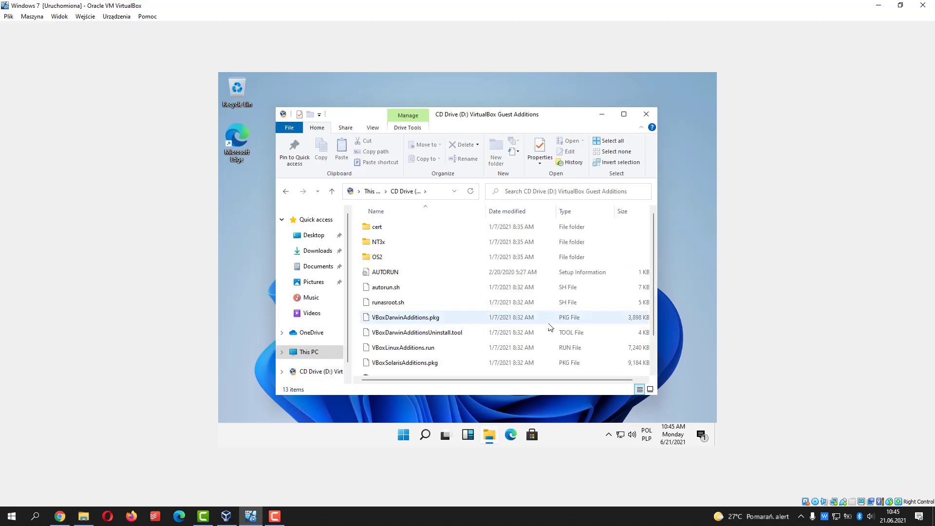
# - Widen the File Explorer window and launch VBoxWindowsAdditions from the Guest Additions disc
pyautogui.scroll(-2, 657, 267)
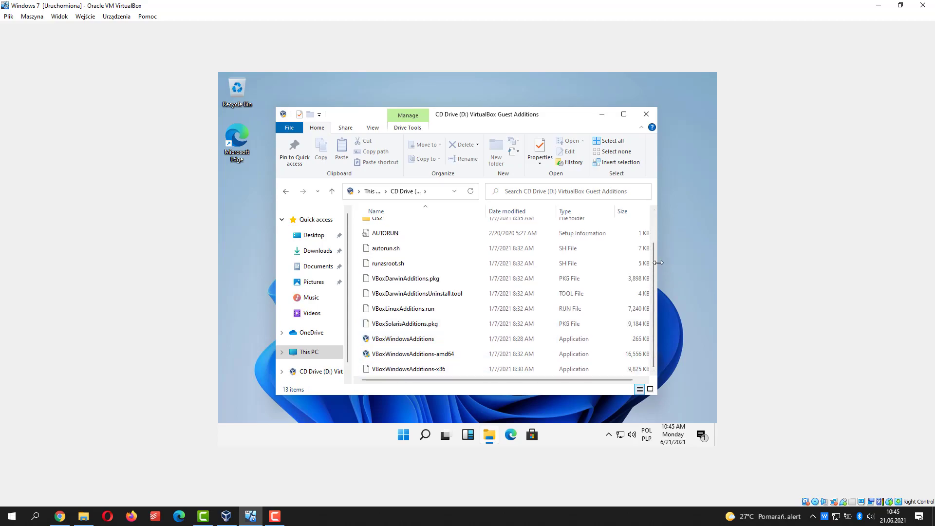
pyautogui.moveTo(658, 263); pyautogui.dragTo(696, 263)
pyautogui.click(399, 351)
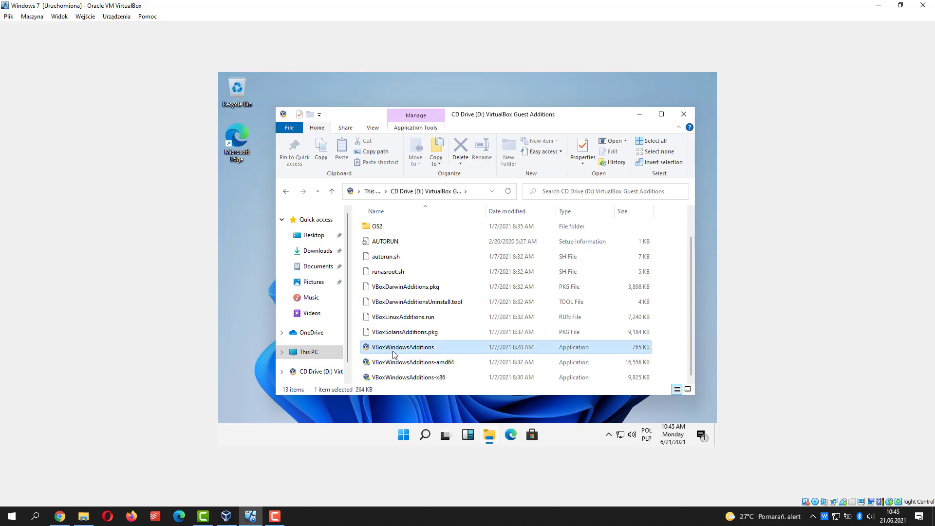
pyautogui.doubleClick(432, 348)
pyautogui.click(429, 319)
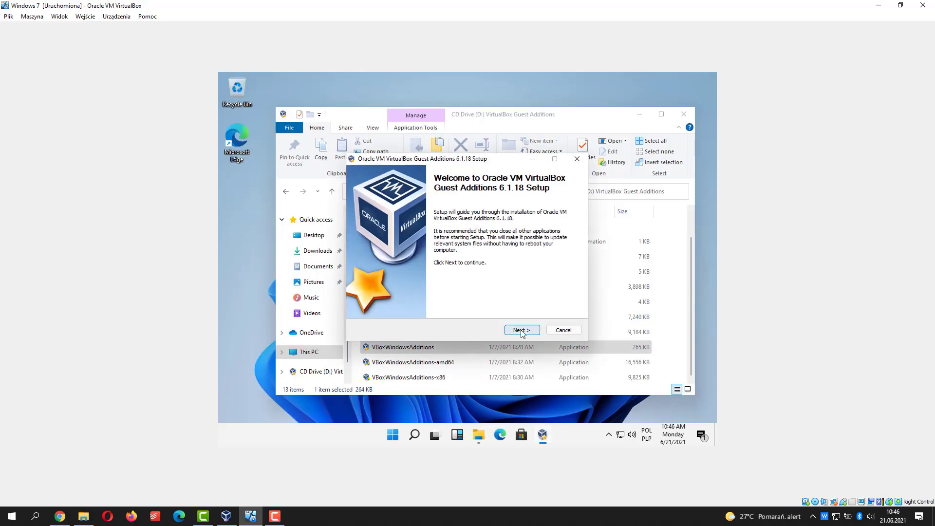
# - Install Oracle VM VirtualBox Guest Additions 6.1.18 with the default options and finish setup with Reboot now
pyautogui.click(521, 330)
pyautogui.click(522, 329)
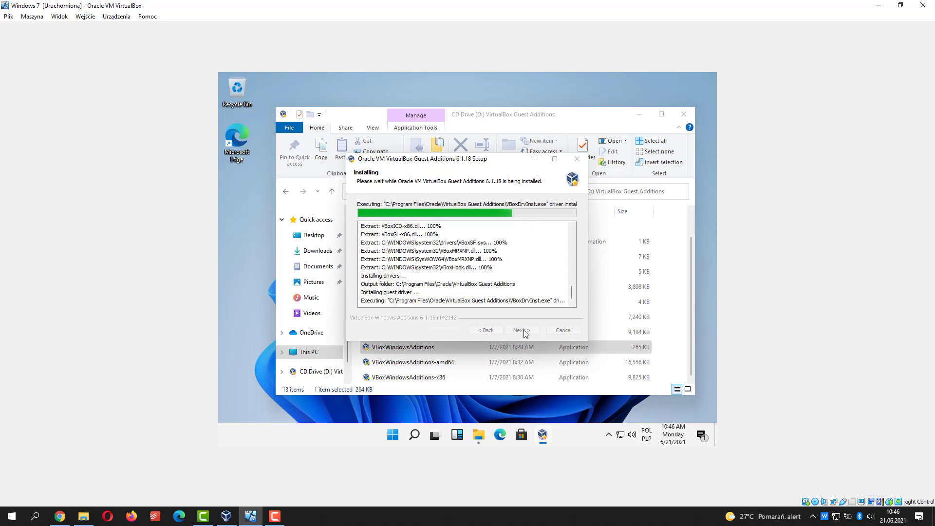
pyautogui.click(513, 252)
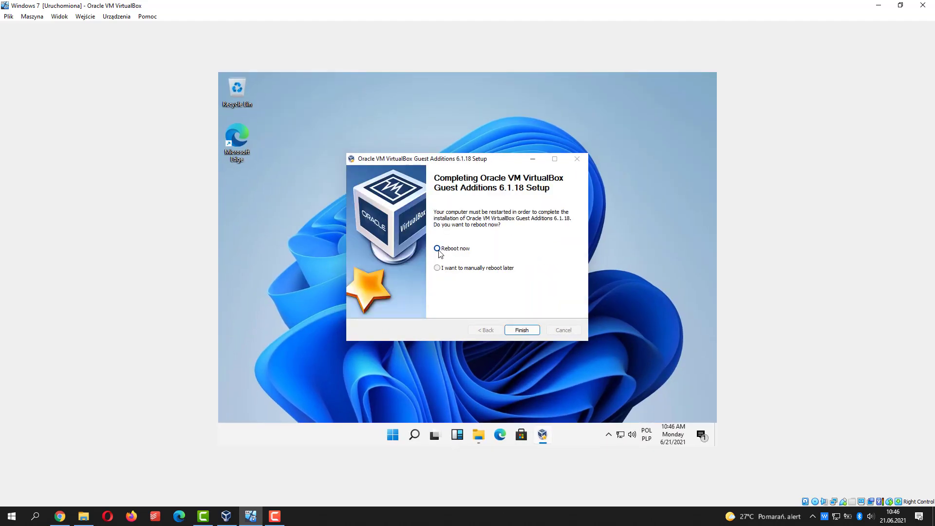
pyautogui.click(522, 330)
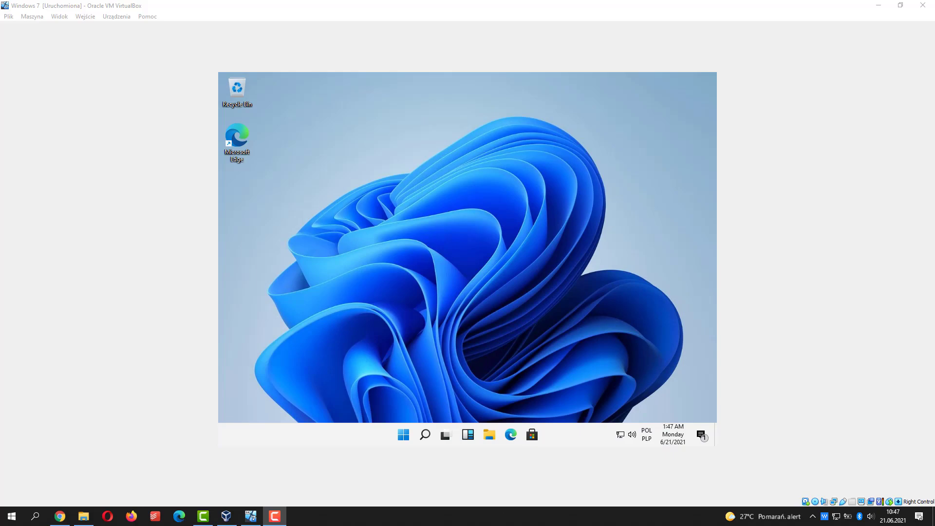
# - Restore the virtual machine window to a smaller size and maximize it again so the guest display fits it
pyautogui.click(516, 250)
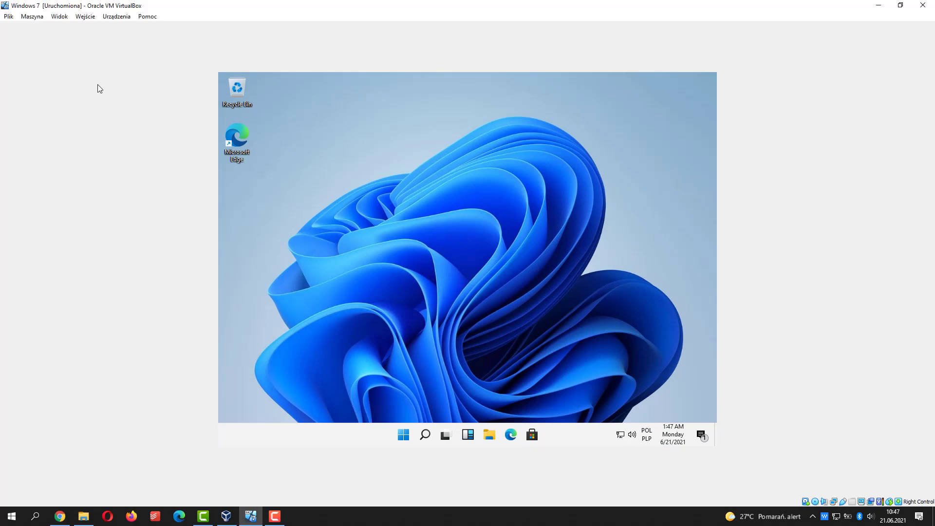
pyautogui.click(85, 16)
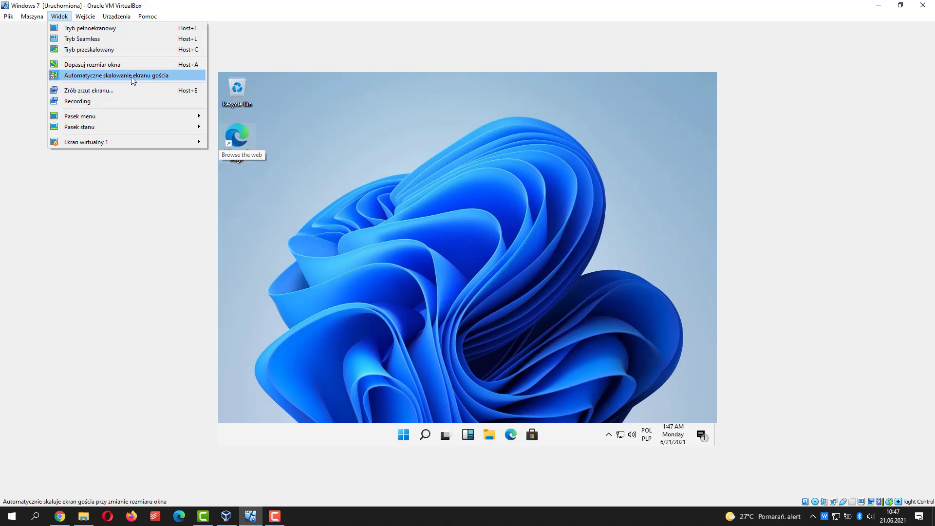
pyautogui.click(274, 41)
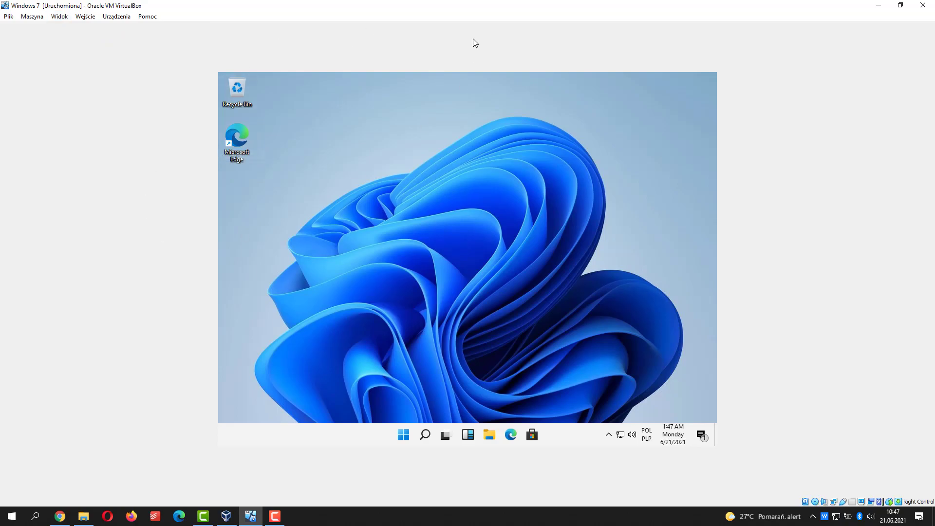
pyautogui.moveTo(470, 13); pyautogui.dragTo(449, 88)
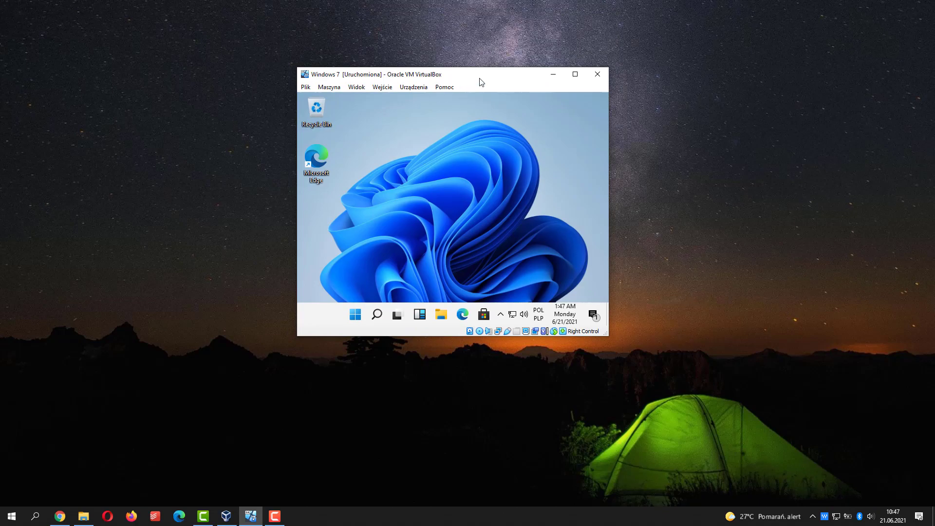
pyautogui.moveTo(481, 81); pyautogui.dragTo(485, 3)
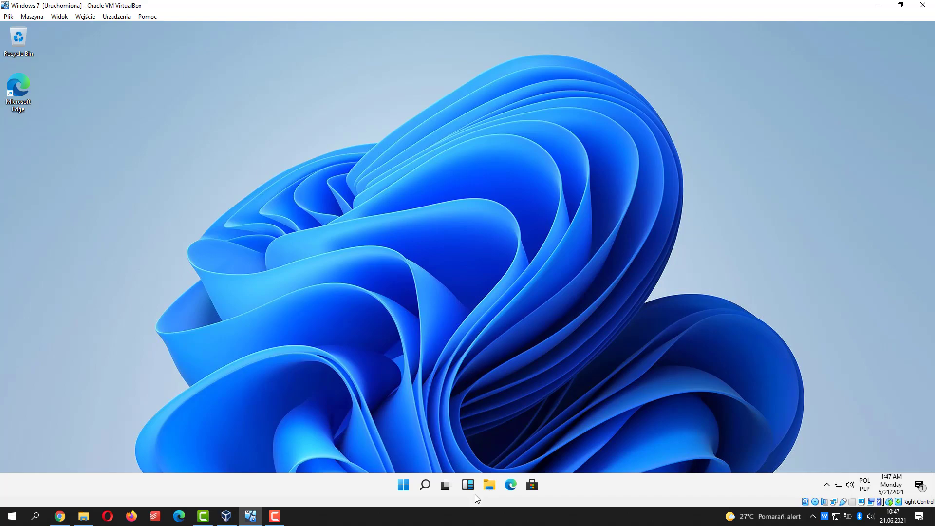
# - Look at the search window and File Explorer at the larger guest resolution, closing each again
pyautogui.click(425, 485)
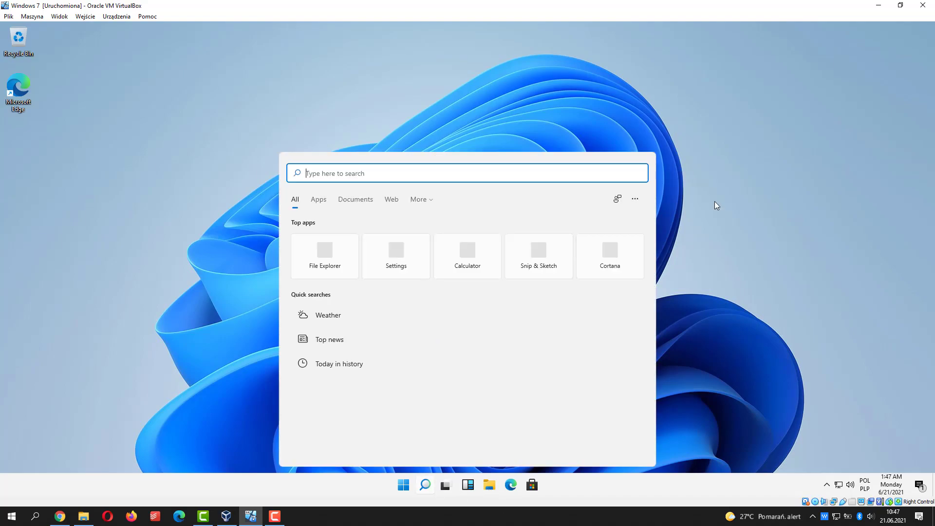
pyautogui.click(687, 244)
pyautogui.click(489, 484)
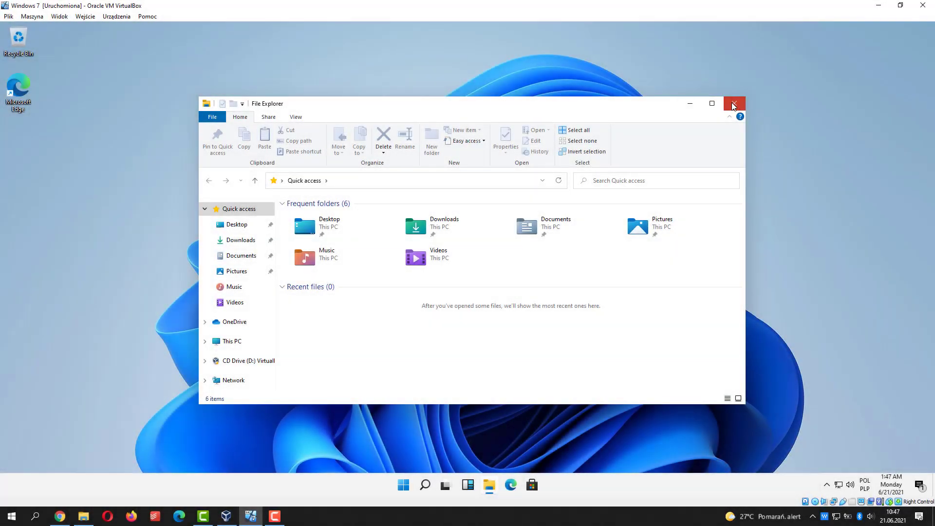
pyautogui.click(734, 103)
pyautogui.click(735, 104)
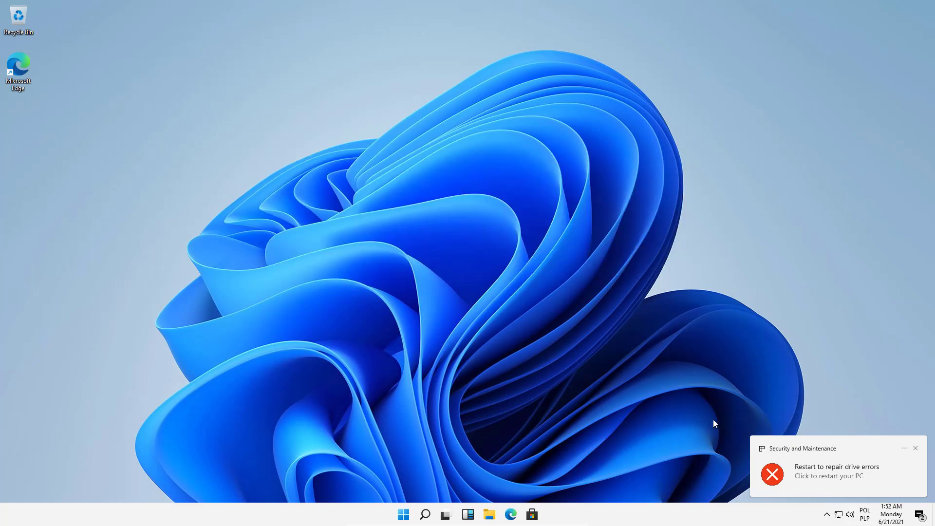
pyautogui.press('super+e')
pyautogui.click(740, 111)
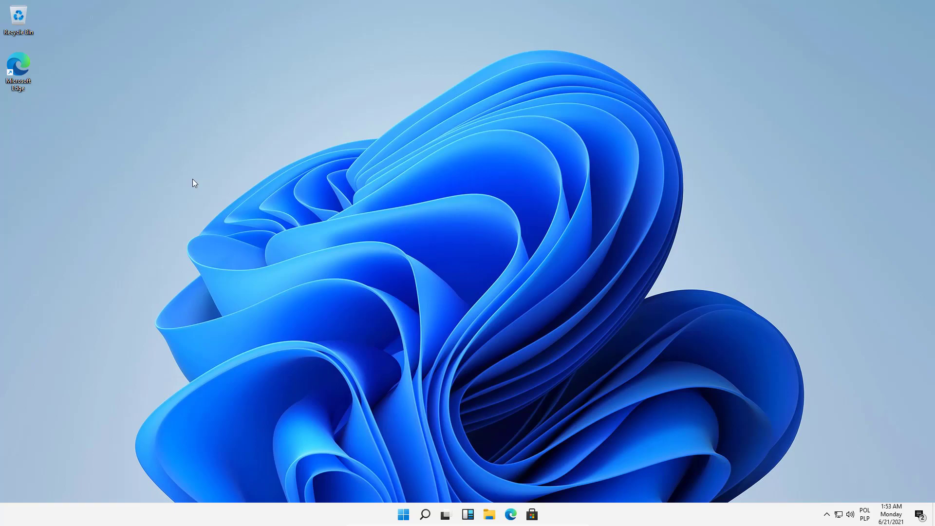
pyautogui.moveTo(64, 73); pyautogui.dragTo(1, 122)
pyautogui.click(145, 136)
pyautogui.click(827, 515)
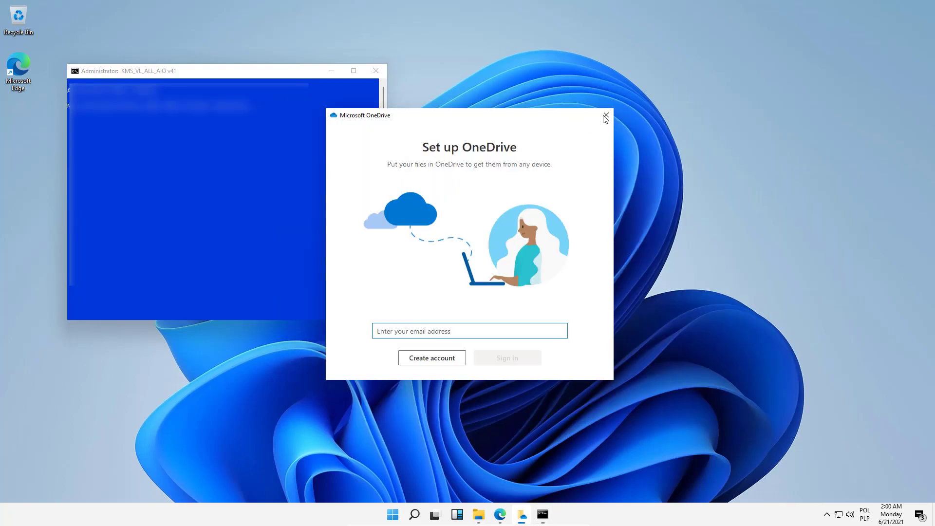
# - Close the Microsoft OneDrive setup window without signing in
pyautogui.click(603, 117)
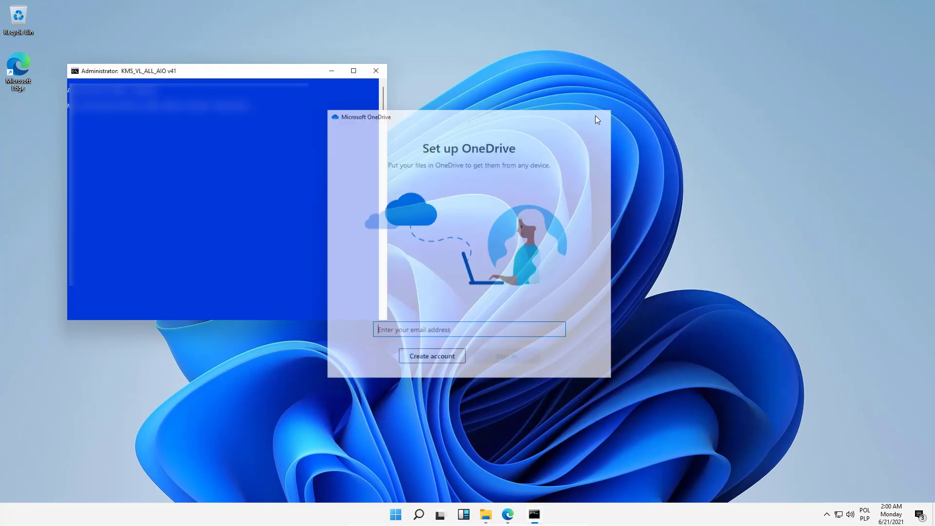